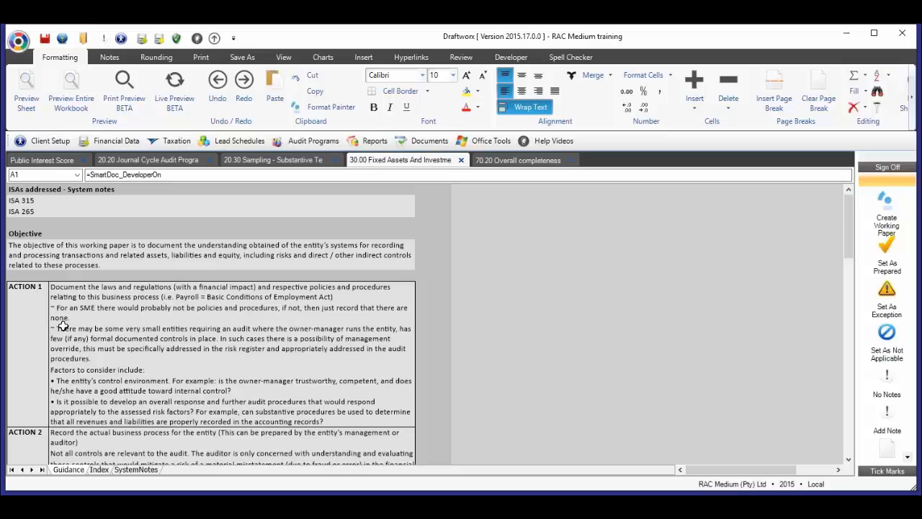
- Review the ISAs and objective on the Guidance sheet, and the lead schedule and audit program rows with their applicability and reference columns on the Index sheet
click(49, 189)
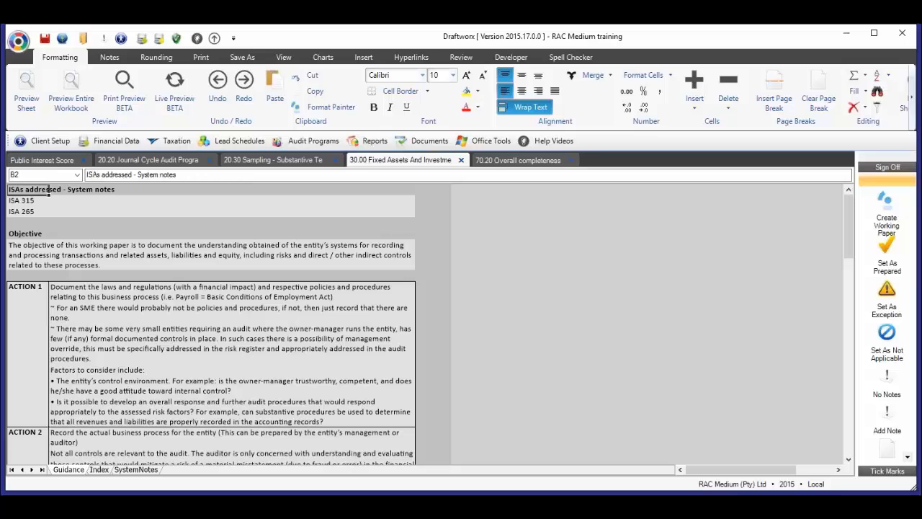
drag(49, 188, 86, 235)
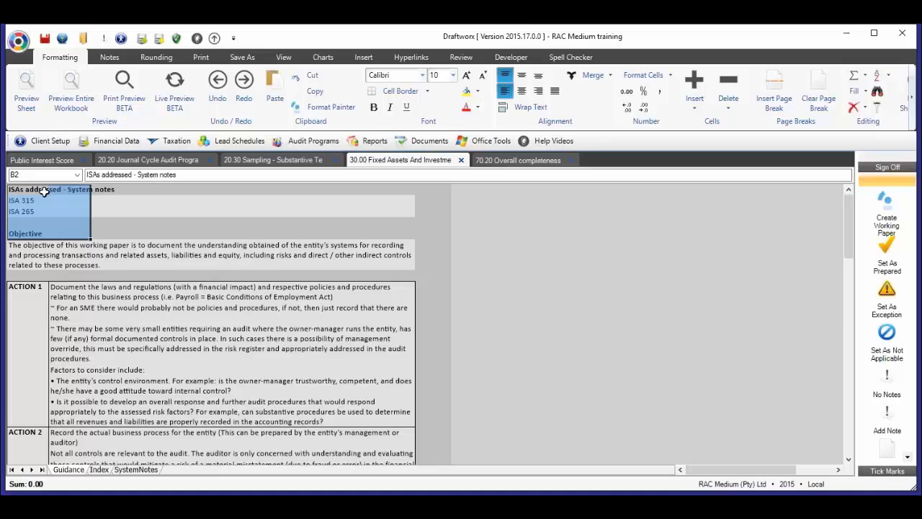
click(99, 470)
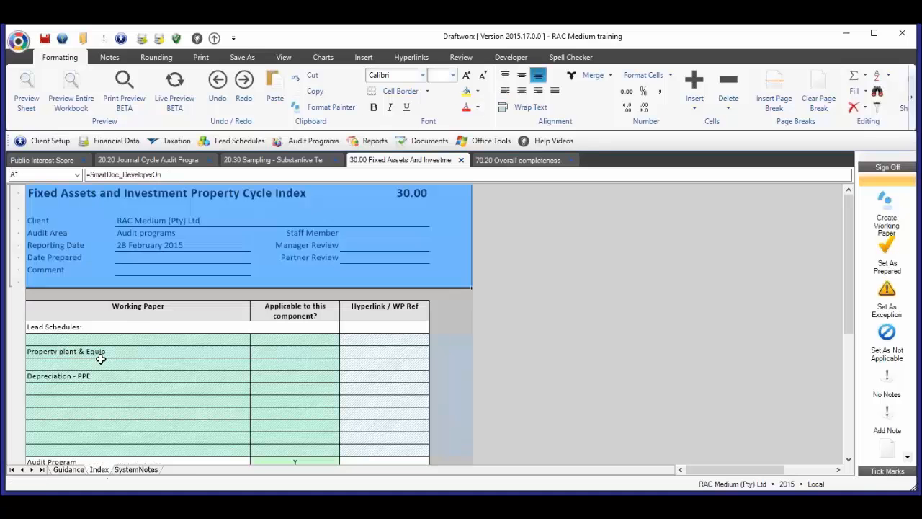
click(154, 355)
scroll(145, 352, down, 1)
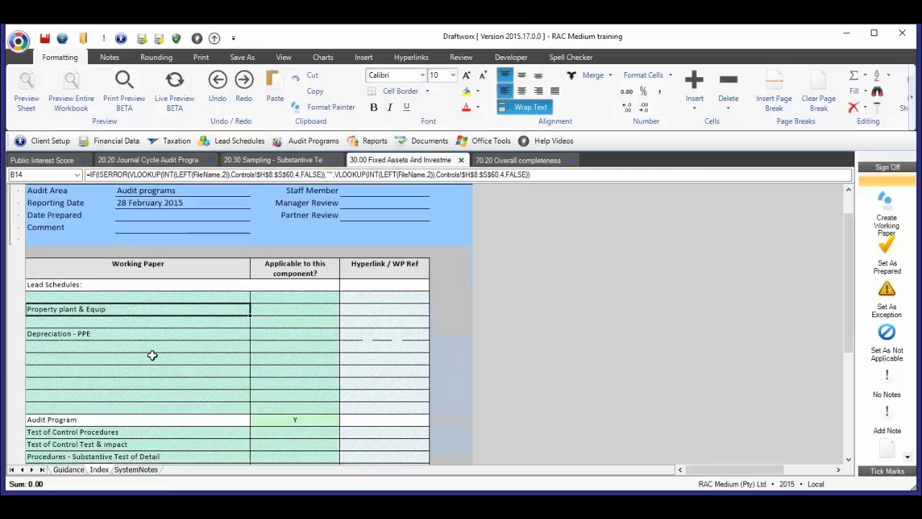
click(302, 309)
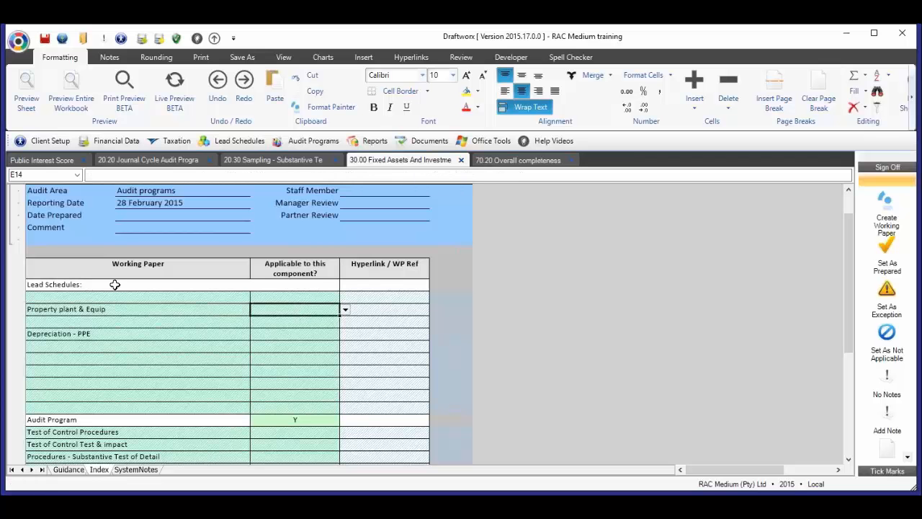
click(385, 312)
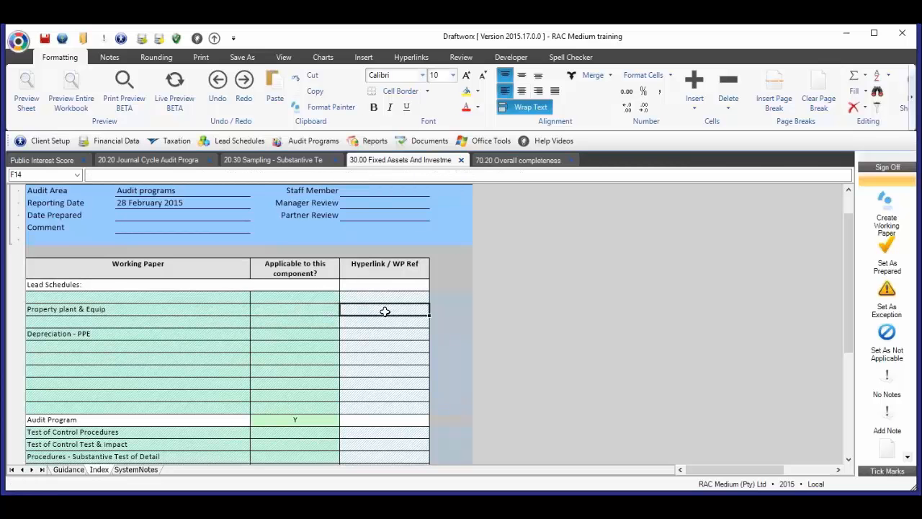
scroll(371, 351, down, 1)
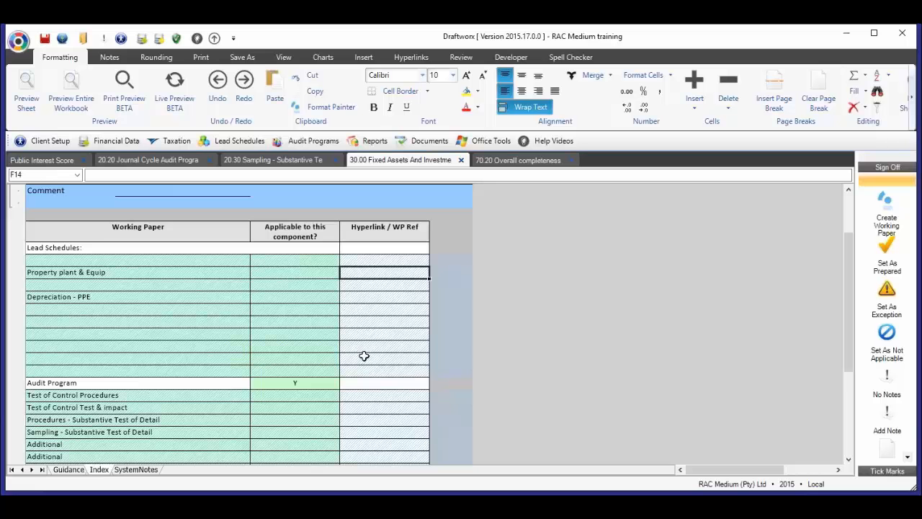
scroll(364, 356, down, 1)
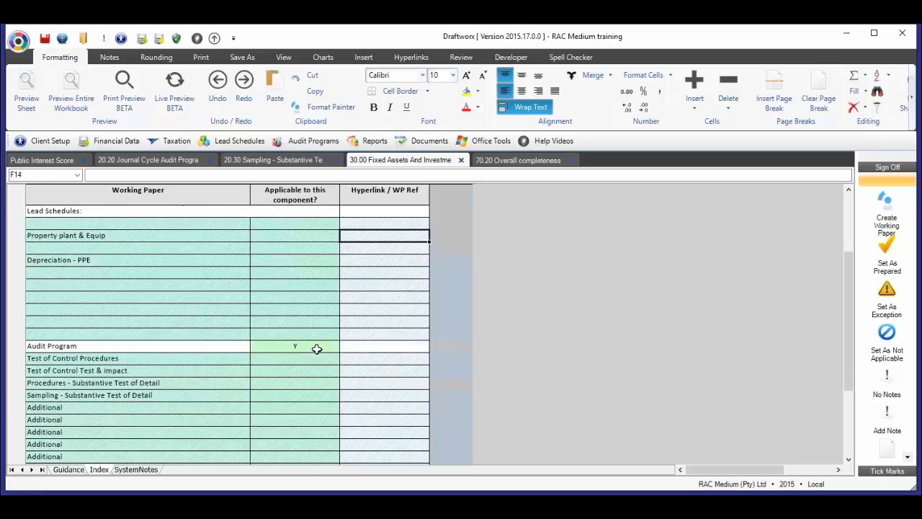
click(317, 347)
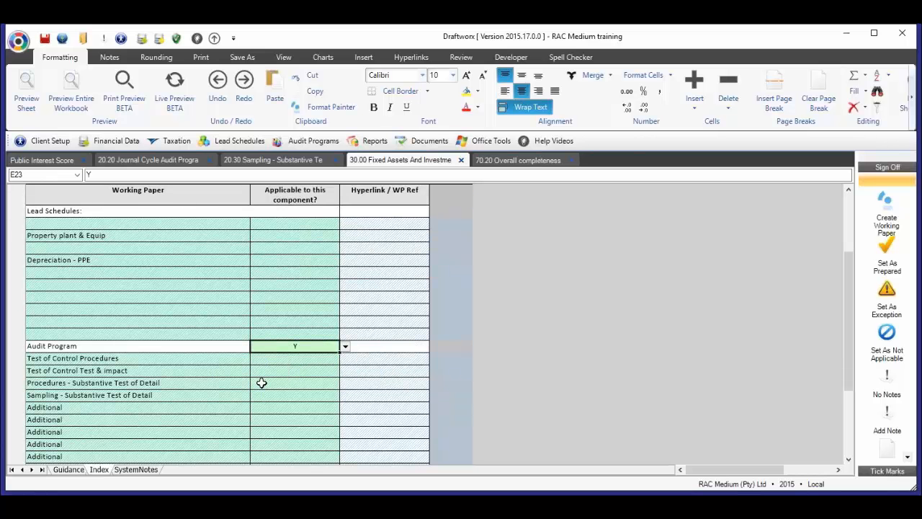
scroll(262, 383, down, 1)
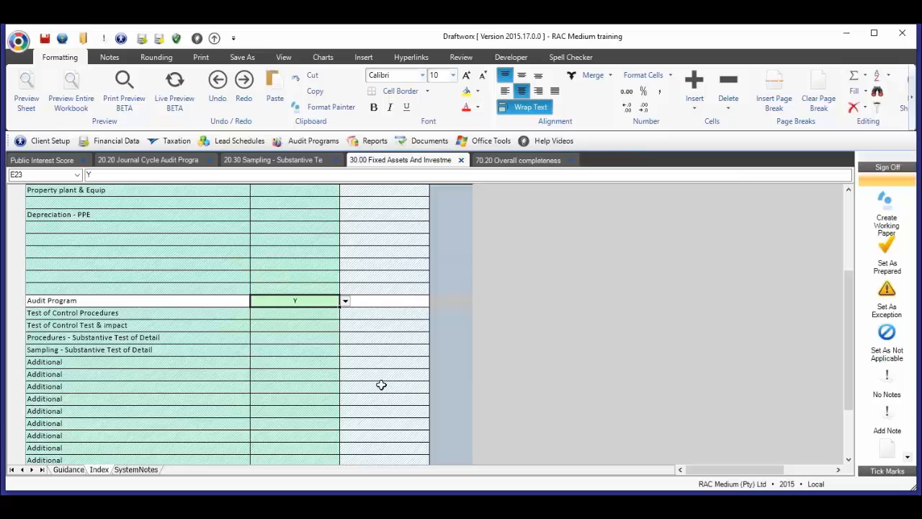
scroll(376, 404, up, 1)
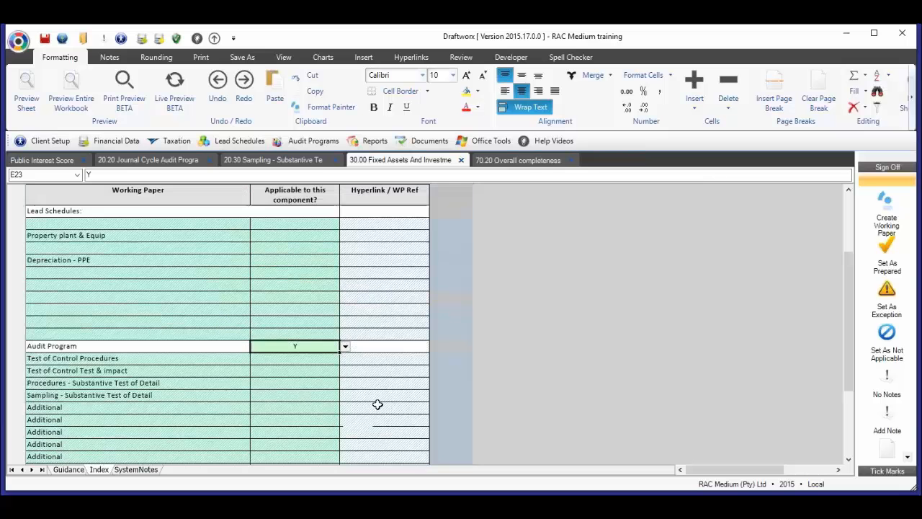
scroll(376, 403, up, 2)
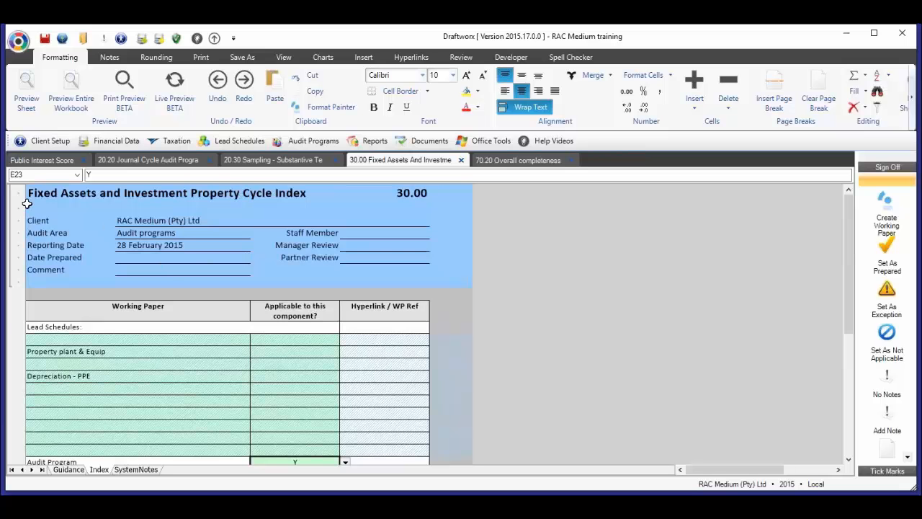
- Open the SystemNotes sheet and examine the Action 1 table for laws and regulations and for policies and procedures
click(135, 469)
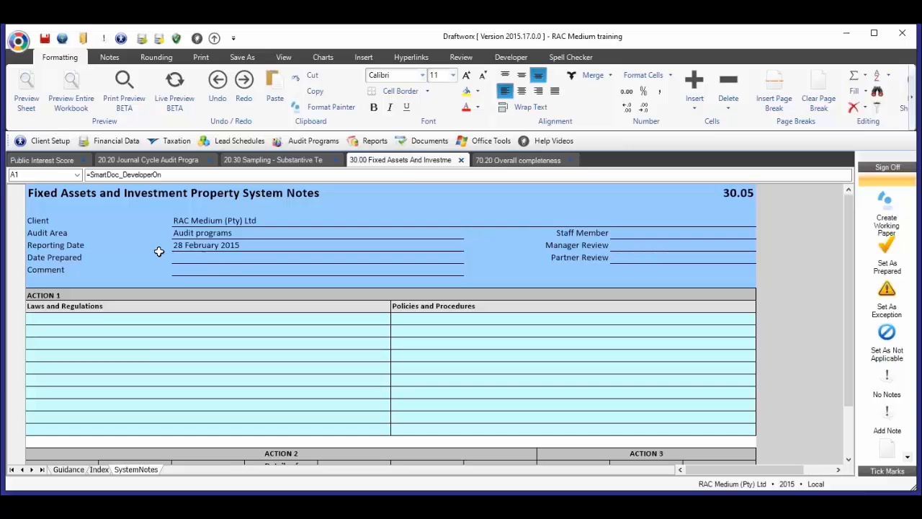
click(129, 319)
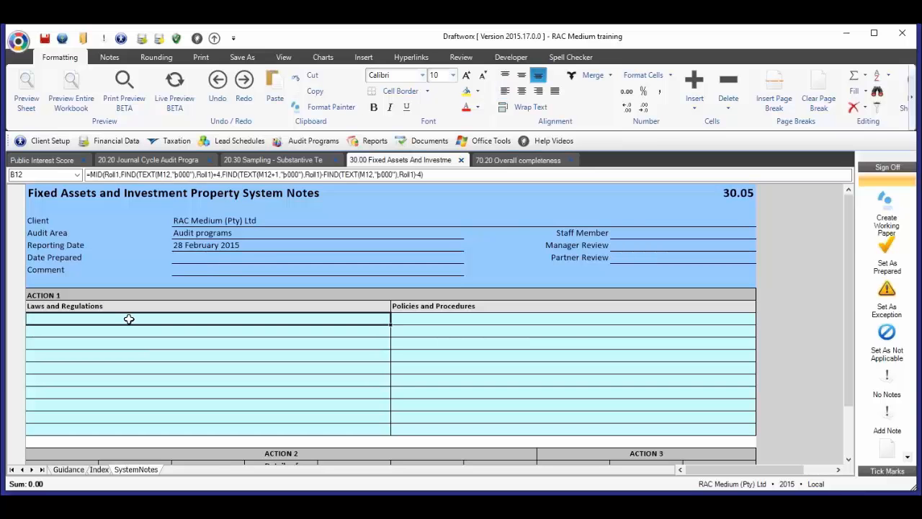
click(44, 298)
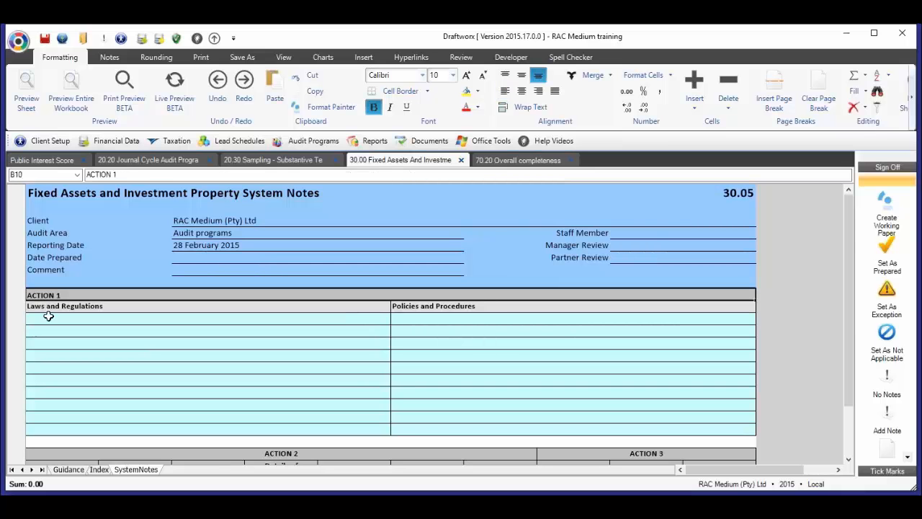
click(94, 323)
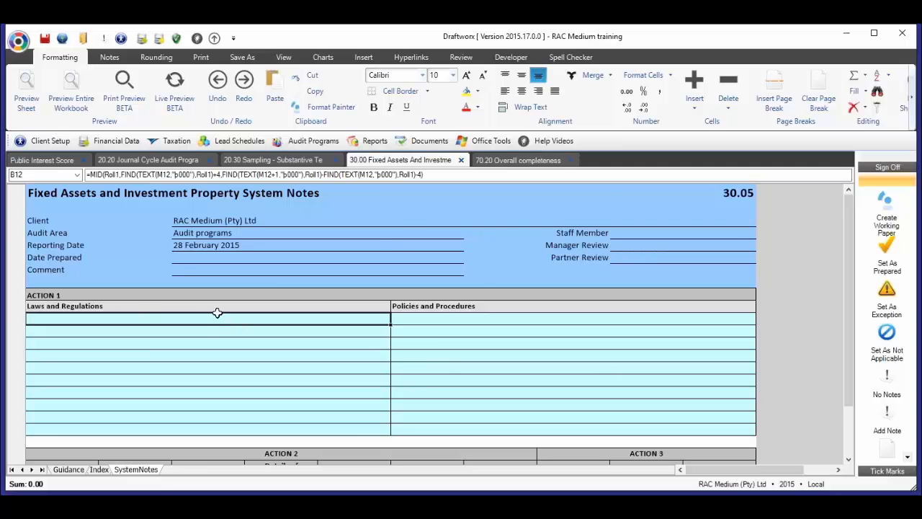
- Enter "Fixed asset register maintenance" as the heading of process 1 in the Action 2 table
scroll(411, 340, down, 2)
scroll(410, 340, down, 3)
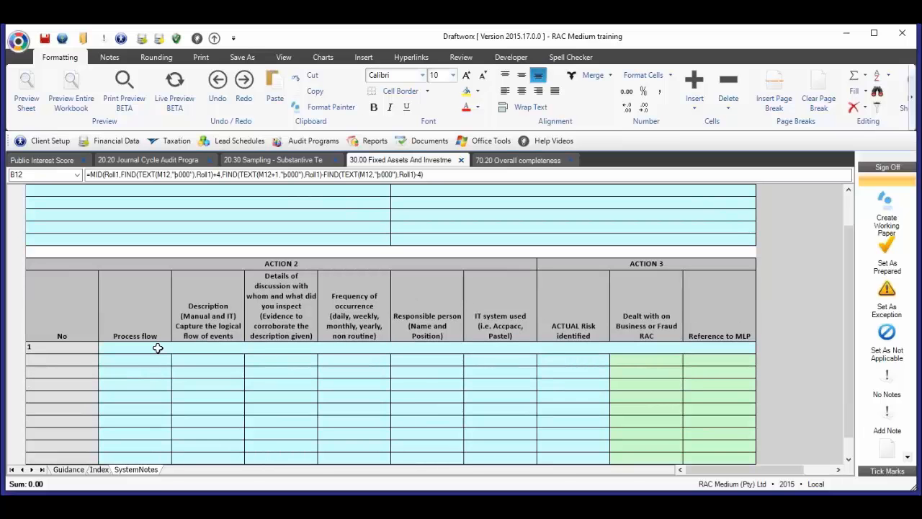
click(156, 348)
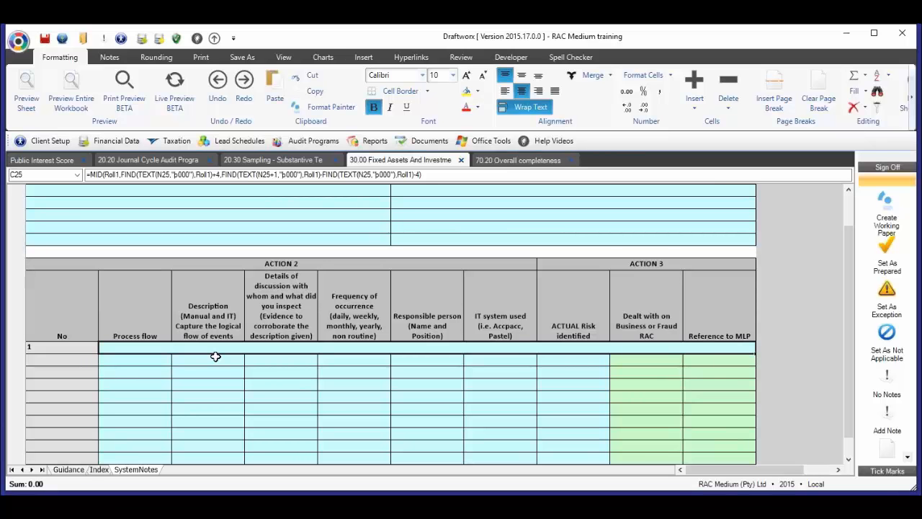
text(Fixed )
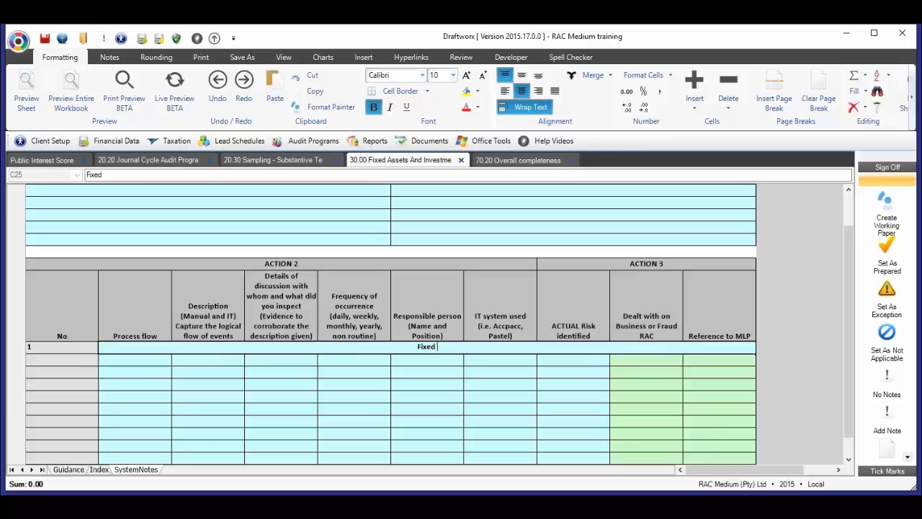
text(asset regist)
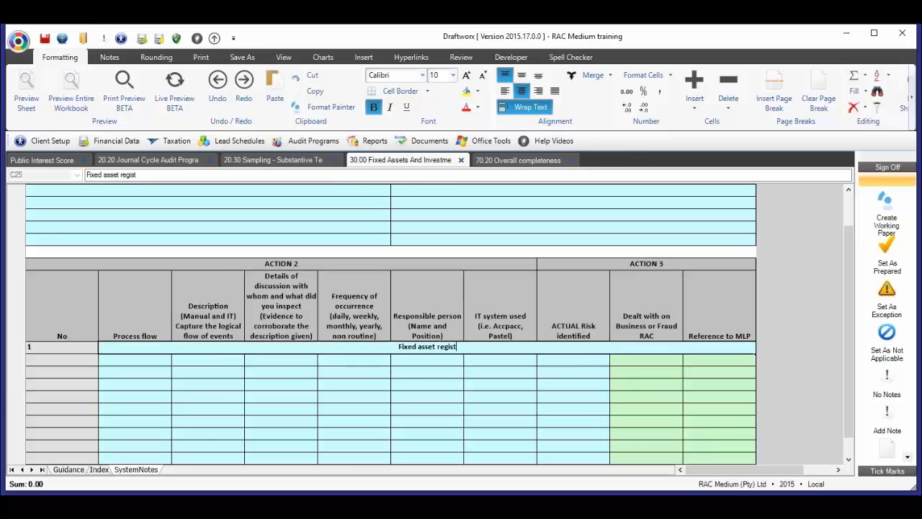
text(er maint)
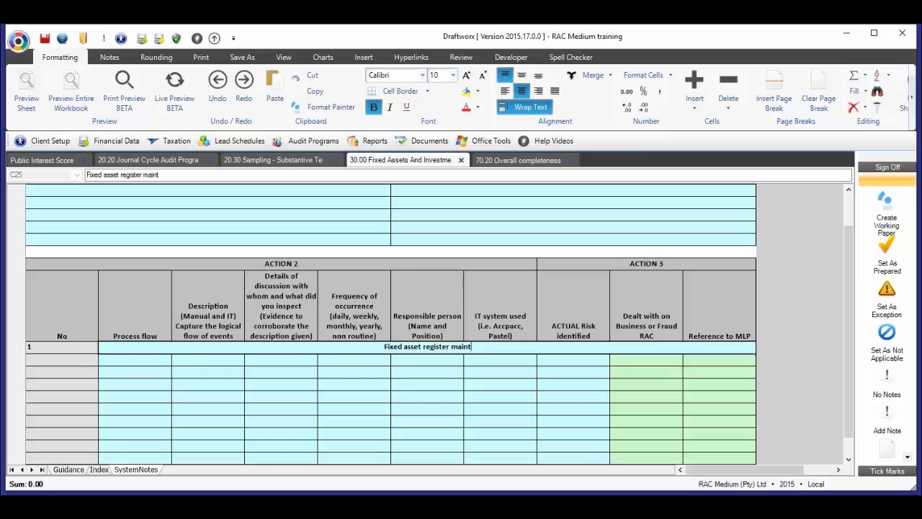
text(enance)
key(Return)
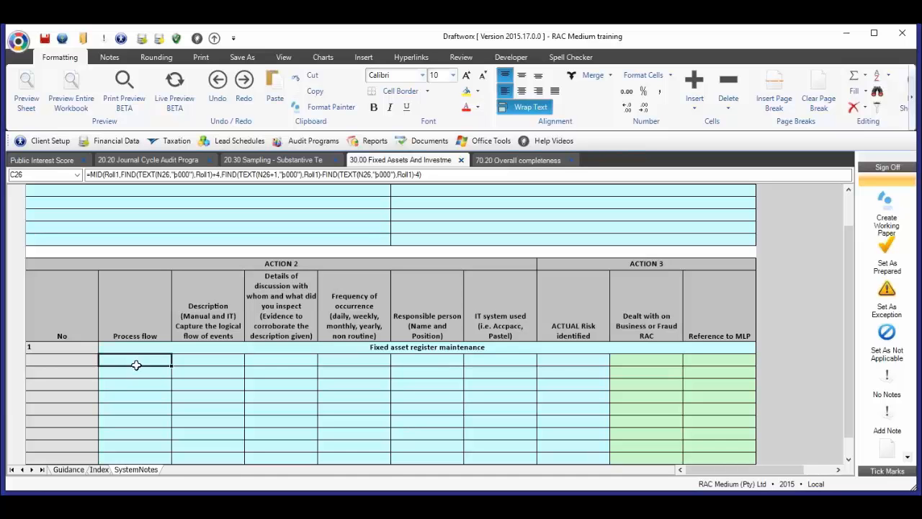
- Examine the Action 2 and Action 3 columns, from the description of events through the identified risk to the MLP reference
click(204, 328)
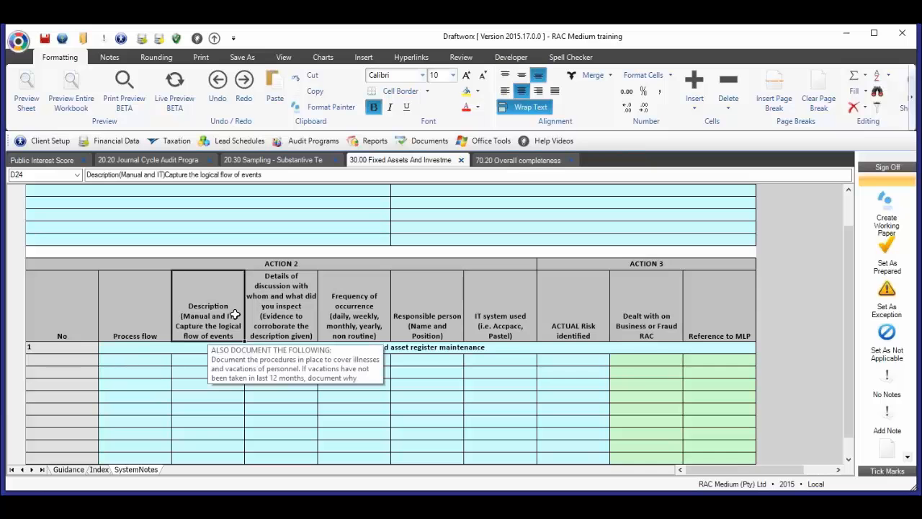
click(289, 306)
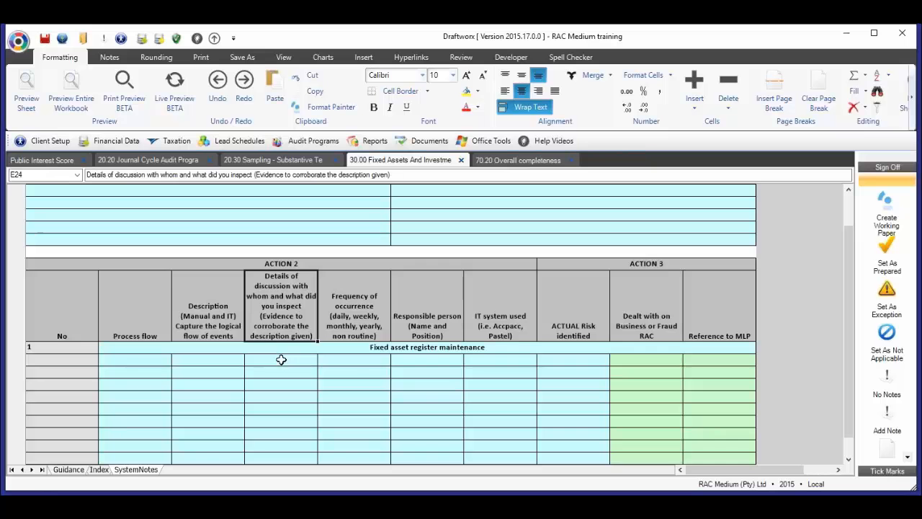
click(365, 305)
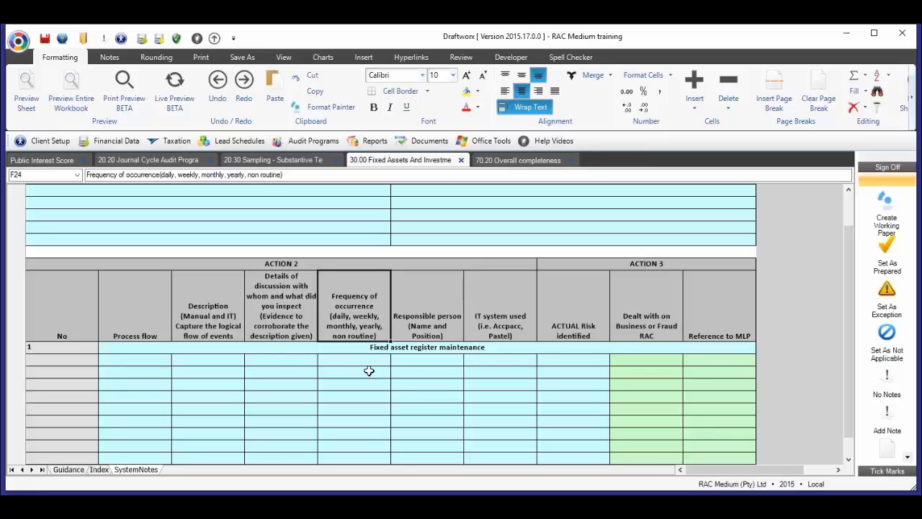
click(425, 325)
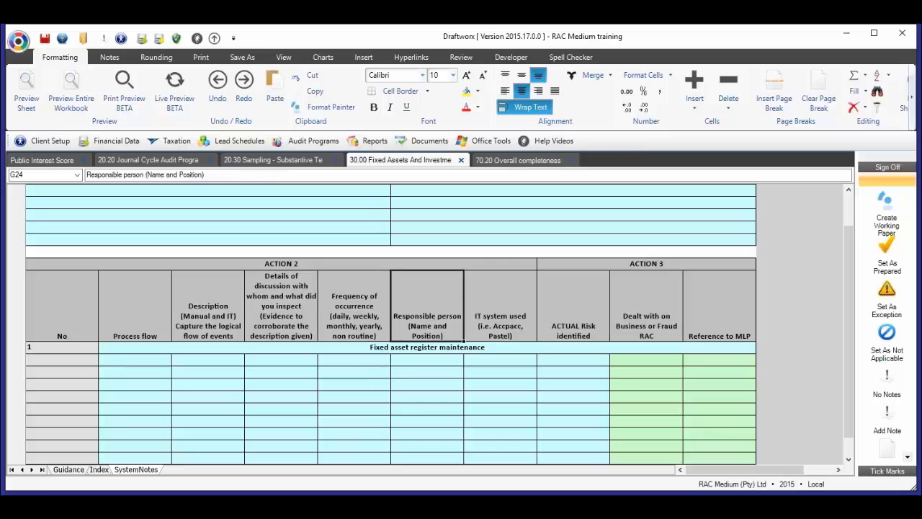
click(518, 332)
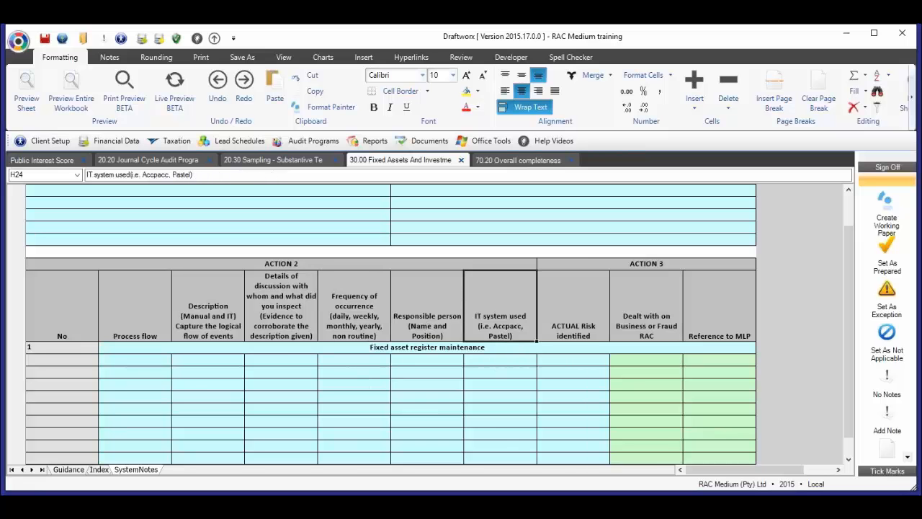
click(590, 363)
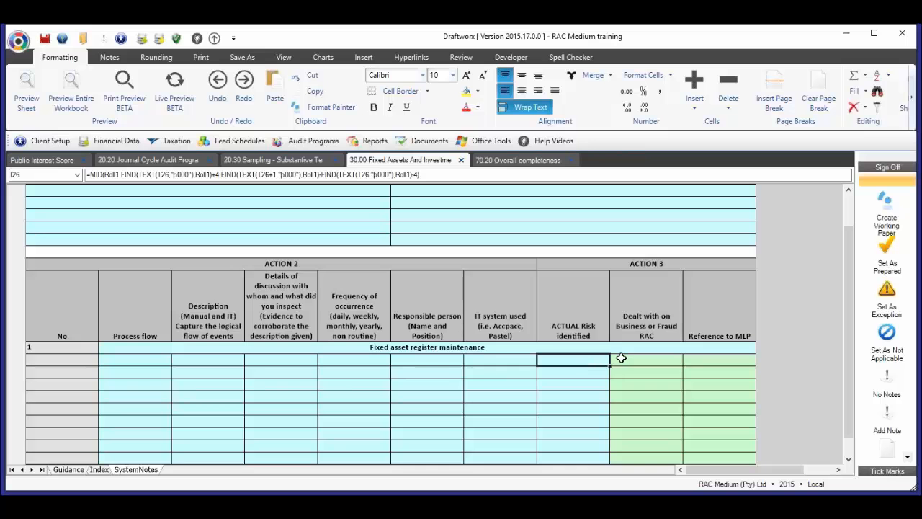
click(664, 324)
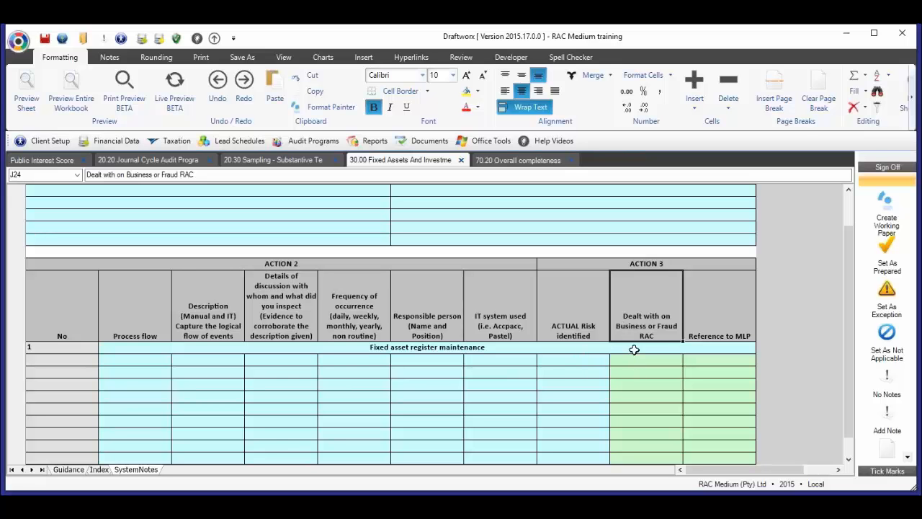
click(728, 365)
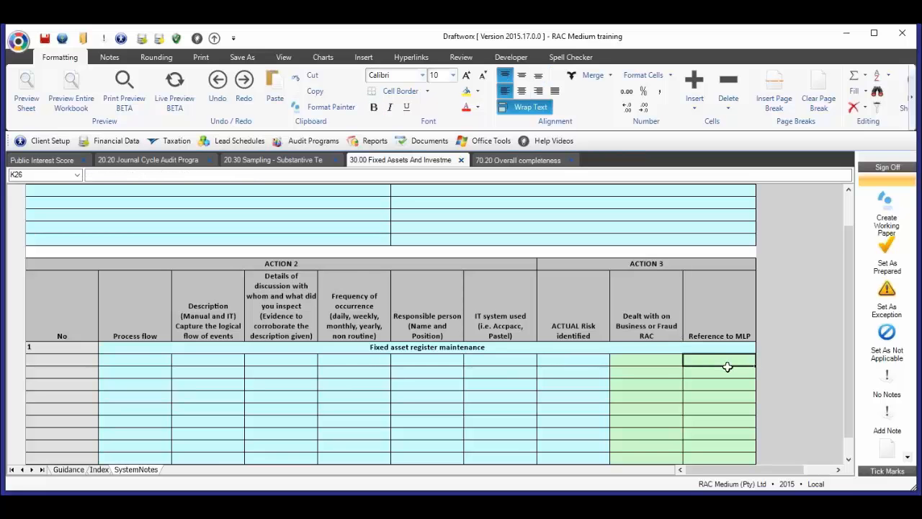
- Expand process section 2 to view its blank rows, collapse it again and return to the process 1 heading
scroll(413, 387, down, 5)
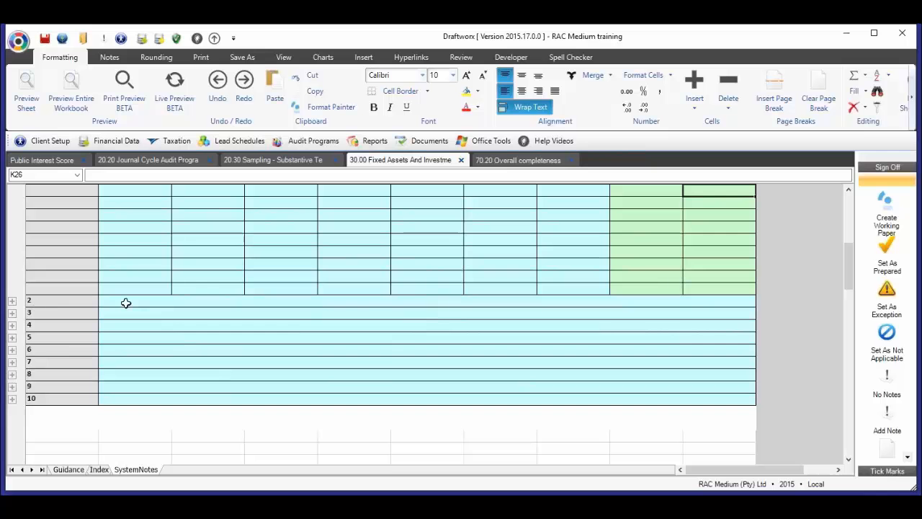
click(12, 303)
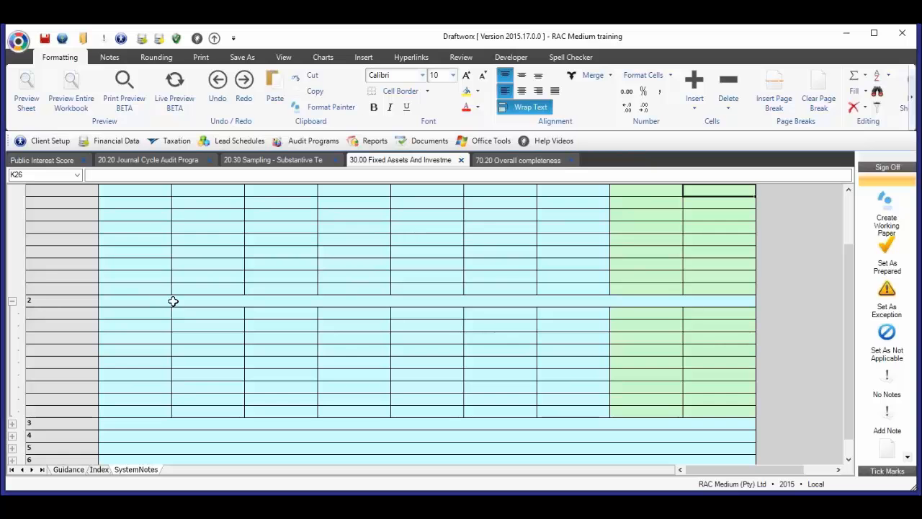
click(12, 304)
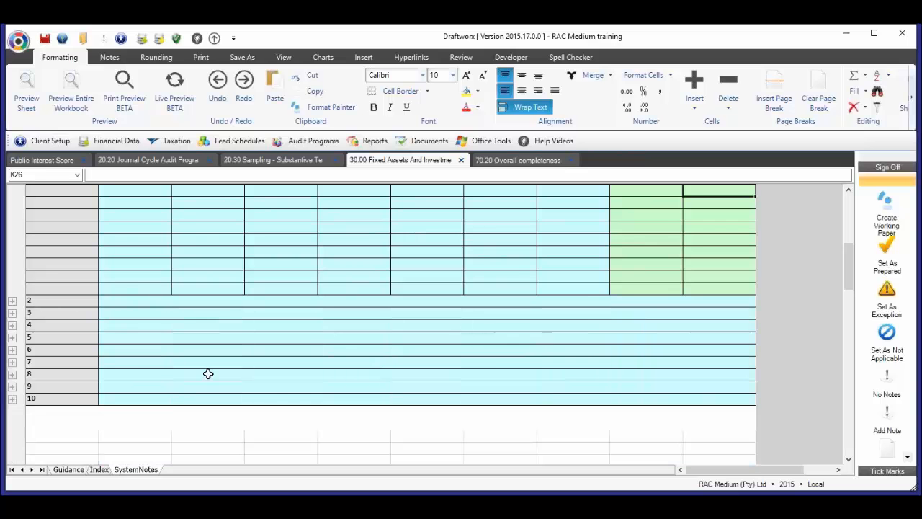
scroll(214, 371, up, 3)
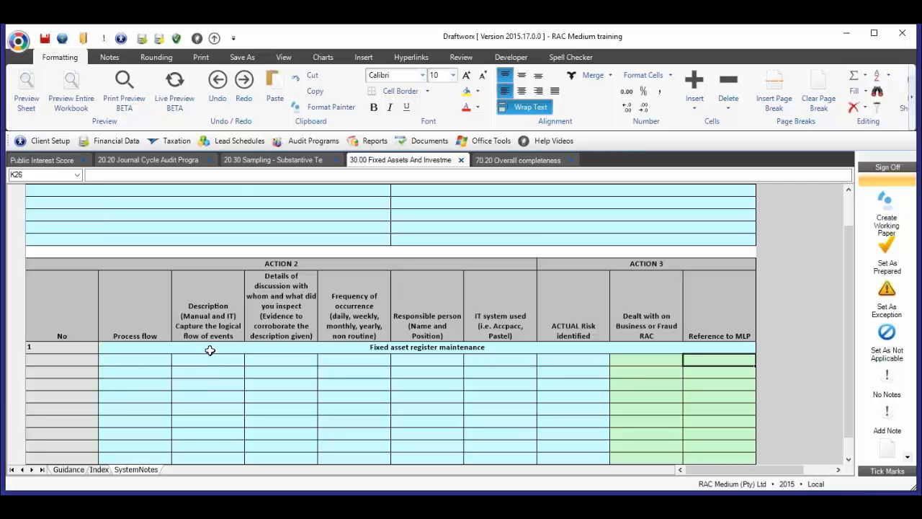
click(209, 351)
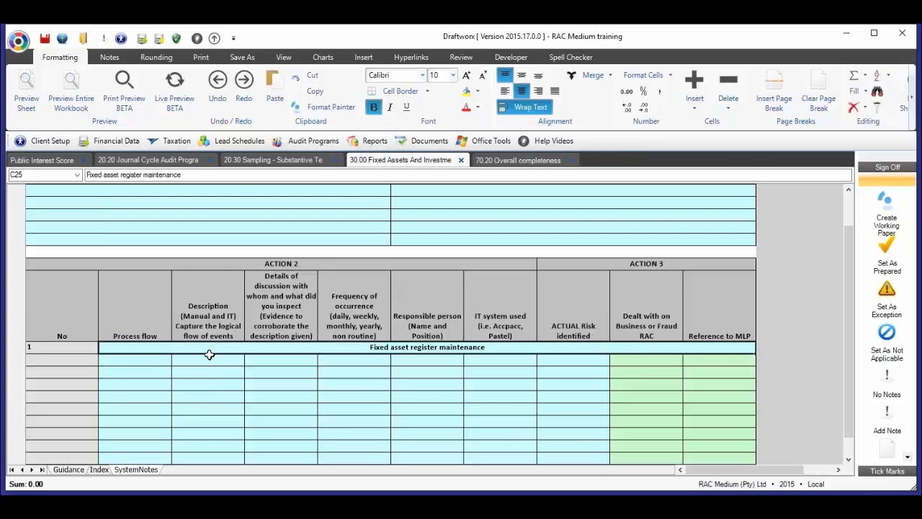
- Review the system notes from the Action 1 table to the blank process flow rows beneath the "Fixed asset register maintenance" heading
scroll(187, 410, down, 1)
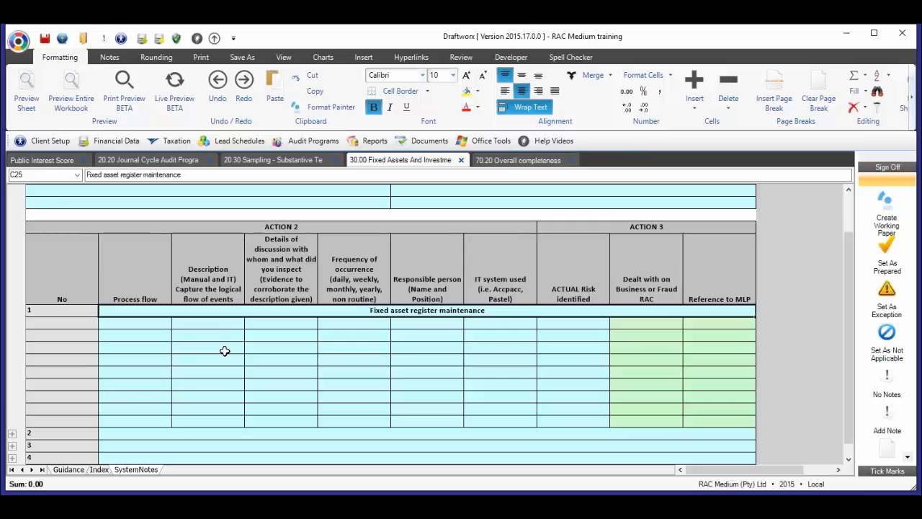
scroll(187, 377, down, 1)
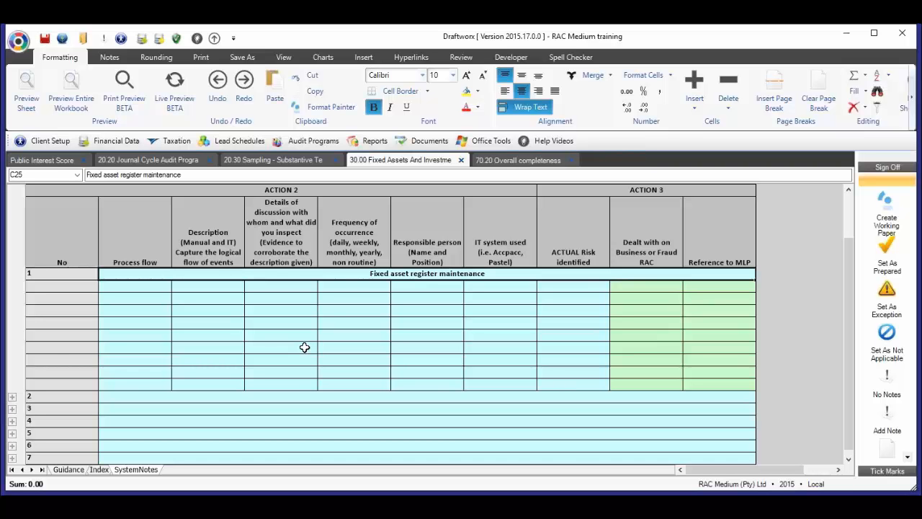
scroll(305, 348, up, 2)
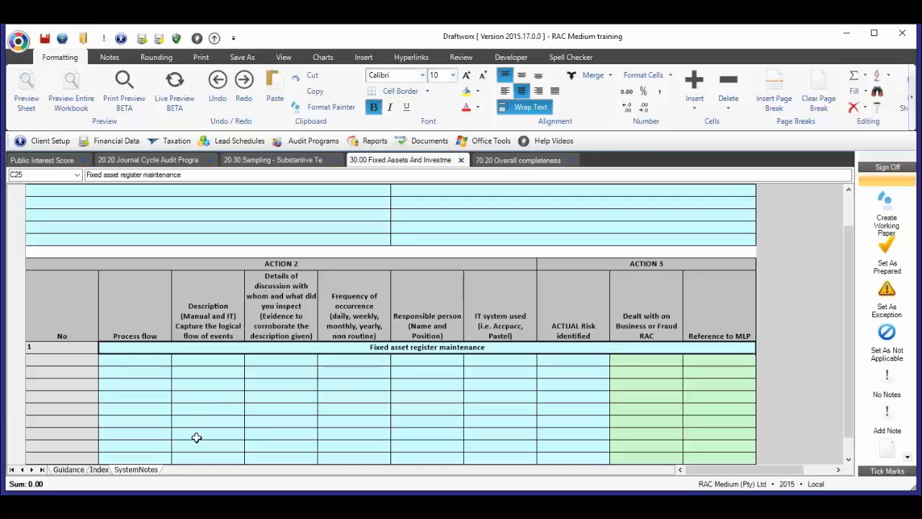
scroll(196, 437, up, 5)
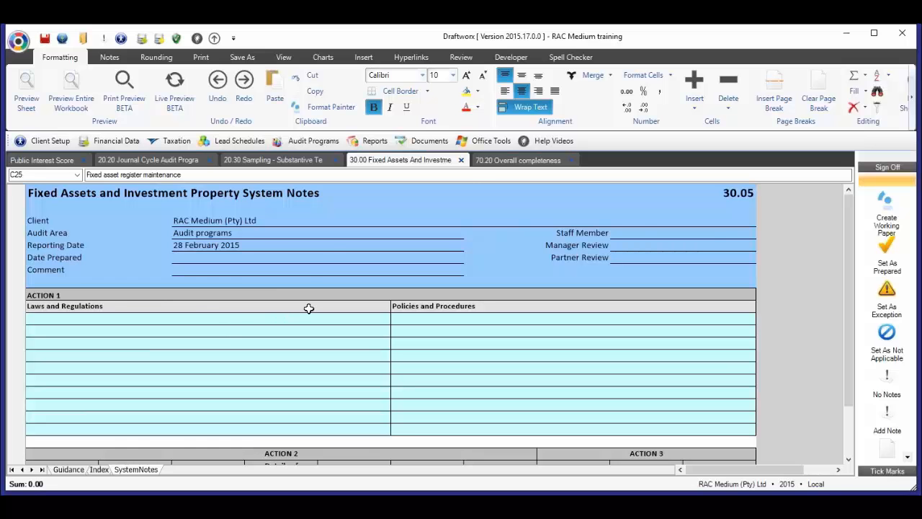
click(518, 161)
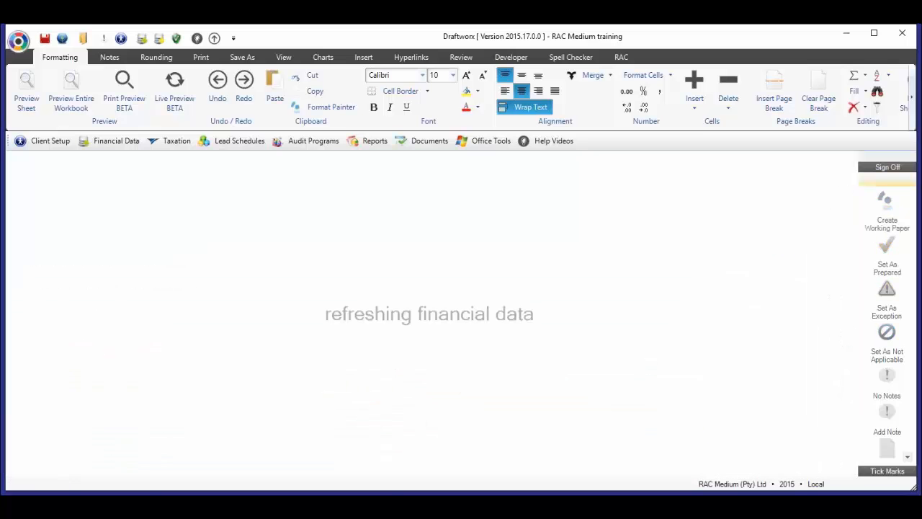
scroll(313, 369, down, 1)
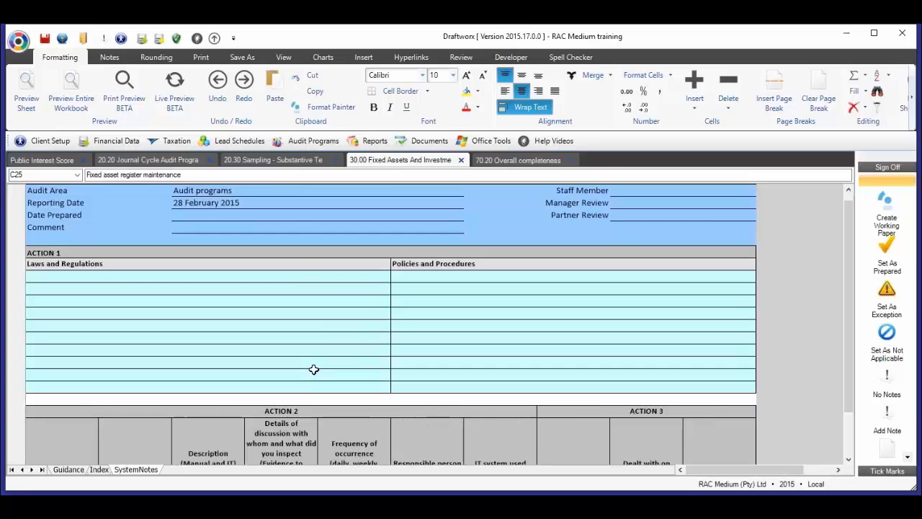
scroll(313, 368, down, 2)
scroll(323, 353, down, 1)
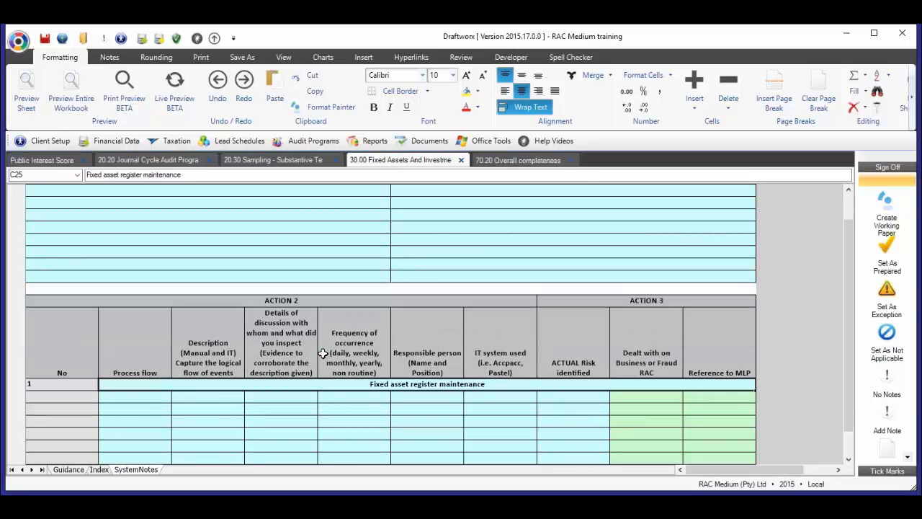
click(157, 399)
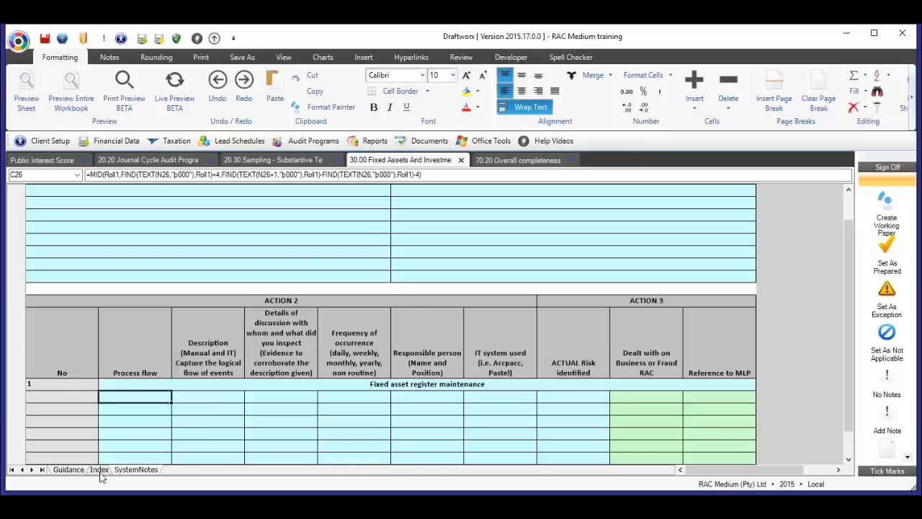
- Open the Index sheet and go to the Hyperlink / WP Ref cell of the Audit Program row
click(99, 469)
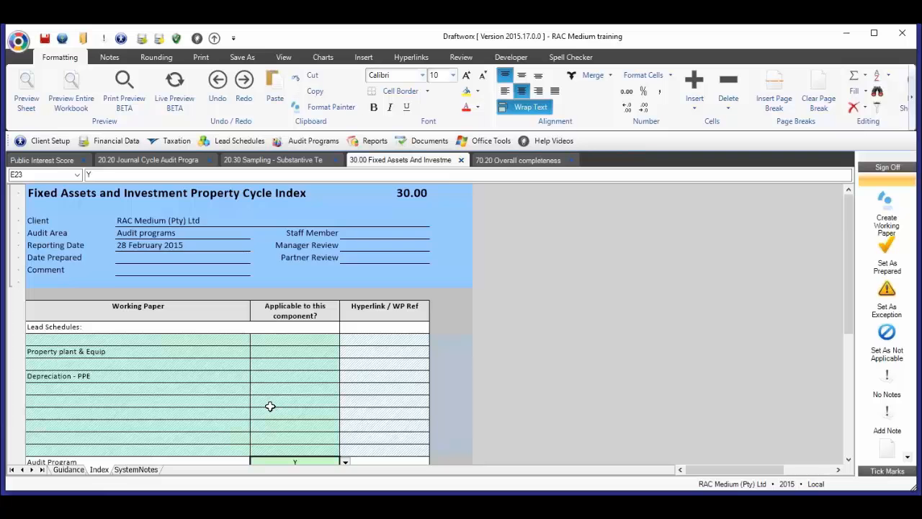
scroll(270, 403, down, 2)
click(364, 384)
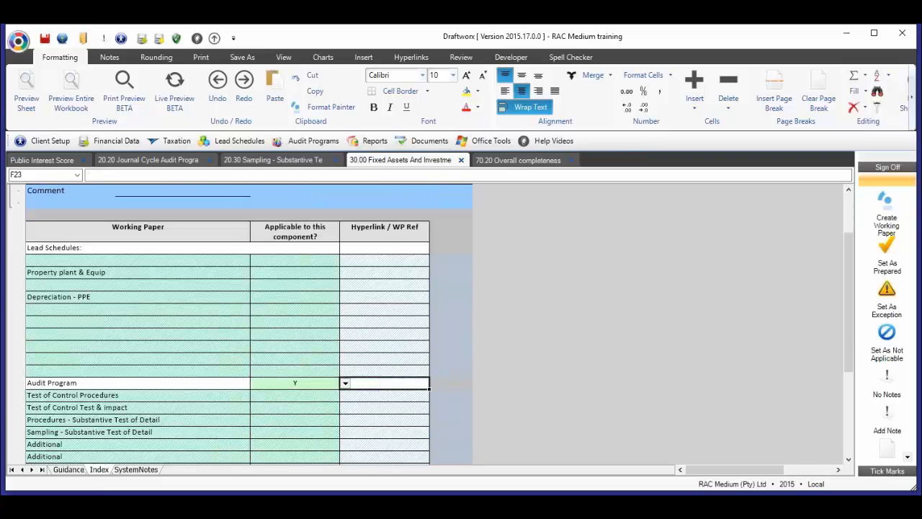
- Open the existing workbook Linkschange.xlsx from the Desktop with the built-in Spreadsheet office tool
click(474, 142)
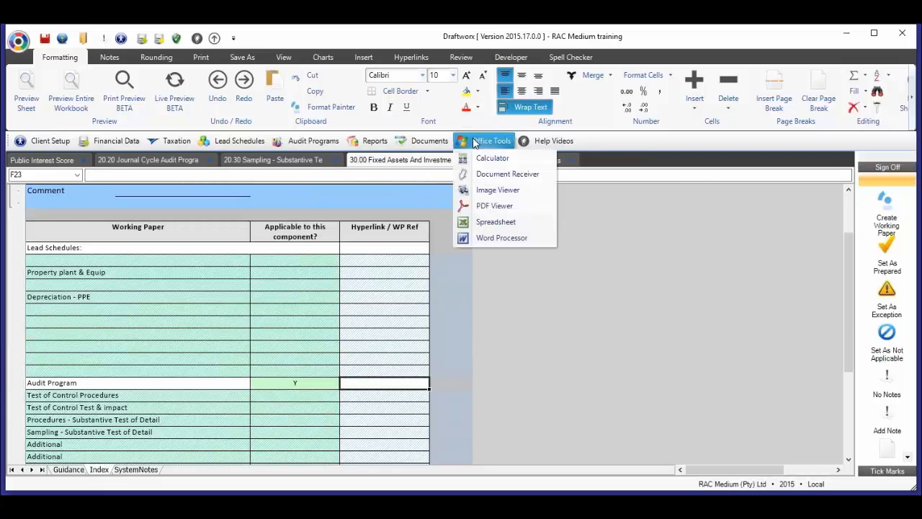
click(500, 224)
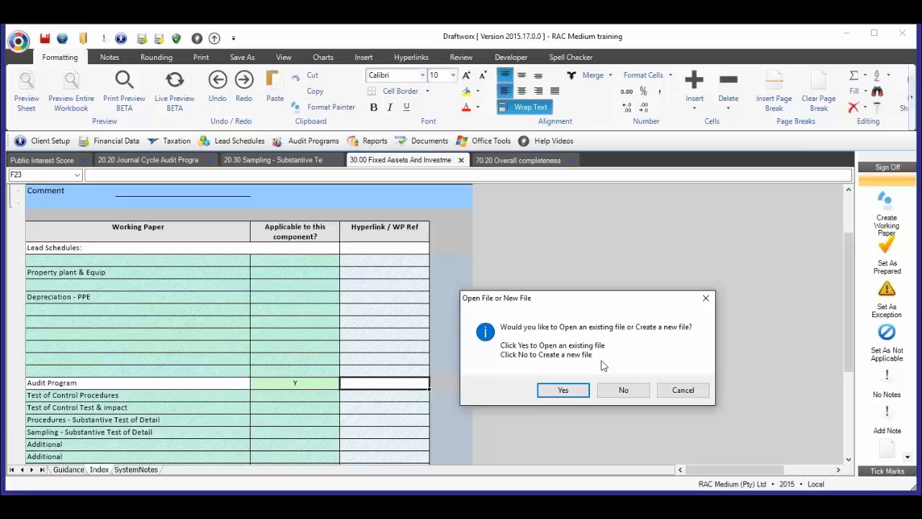
click(562, 390)
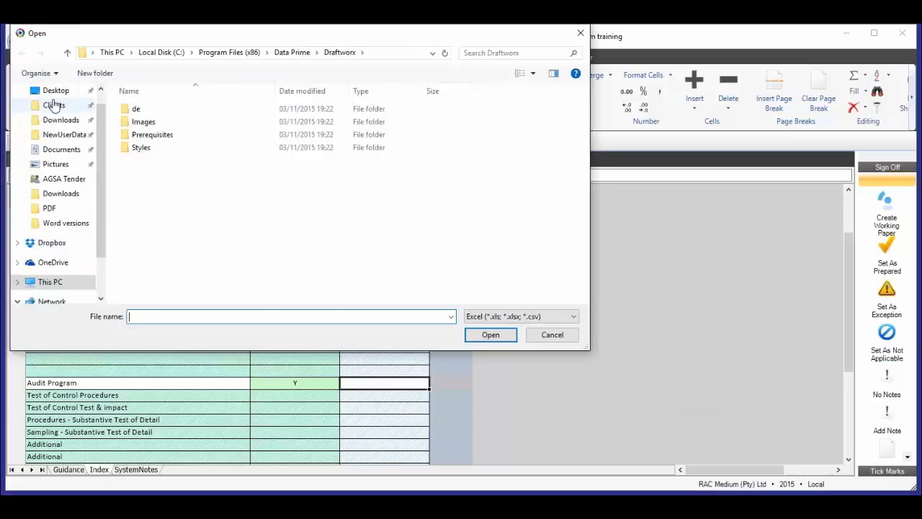
click(56, 90)
double_click(155, 135)
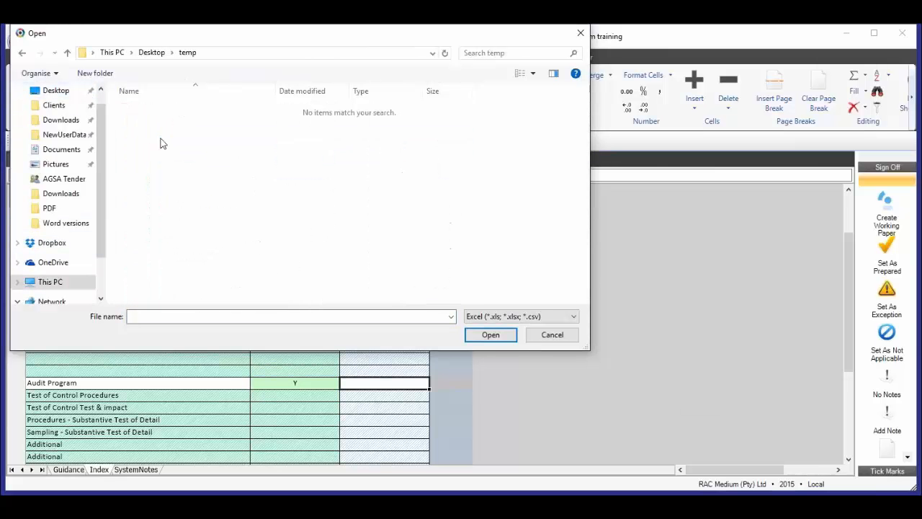
click(152, 55)
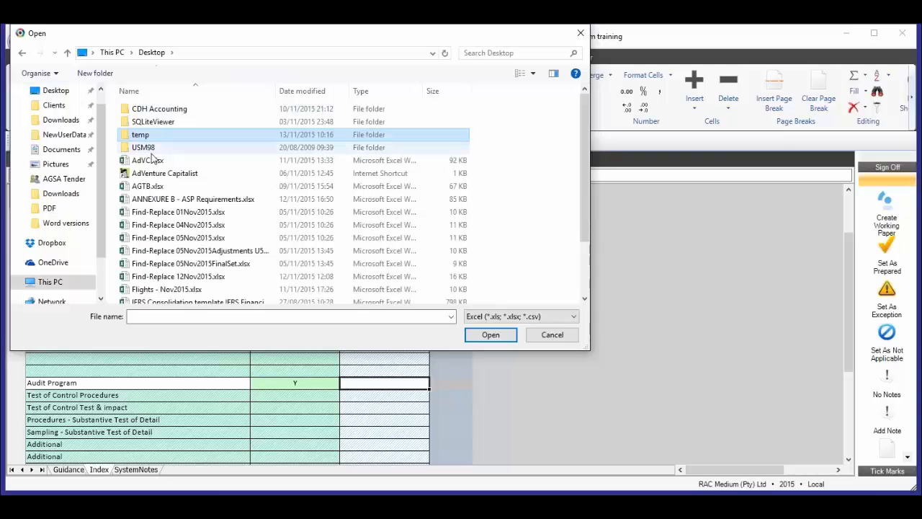
click(116, 56)
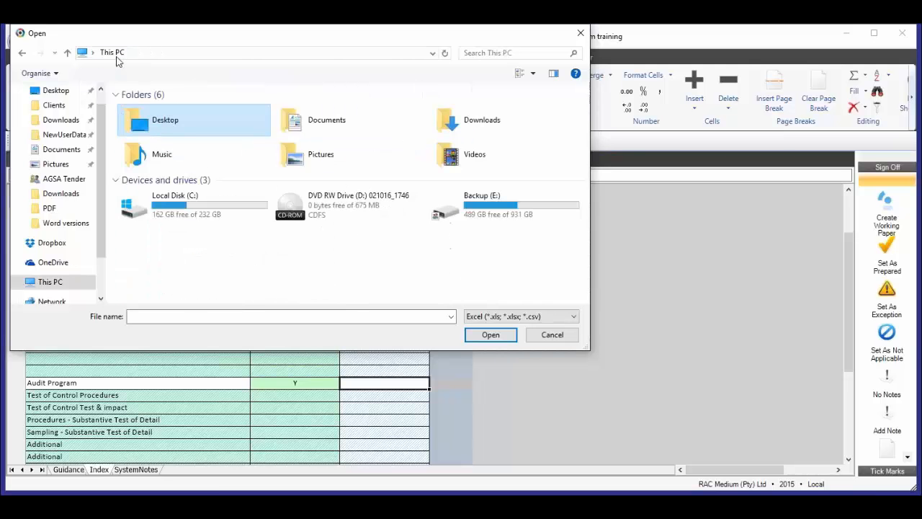
double_click(196, 134)
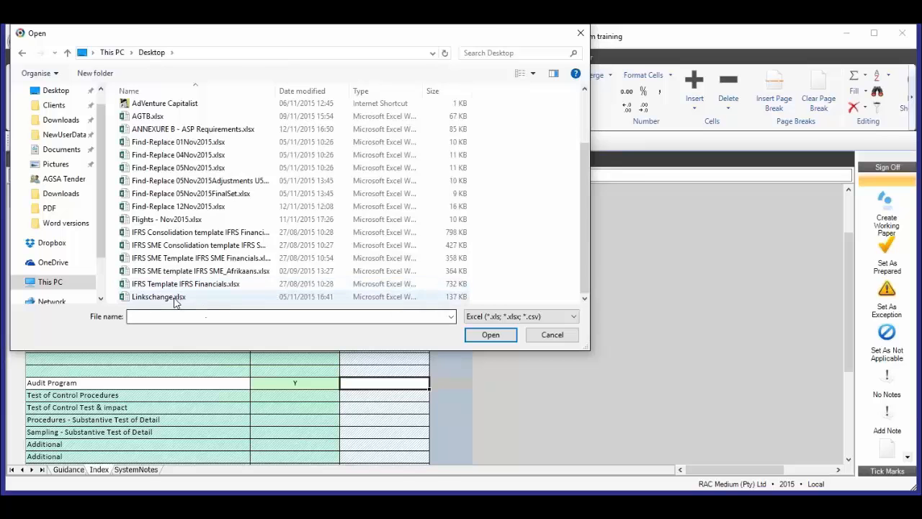
double_click(175, 299)
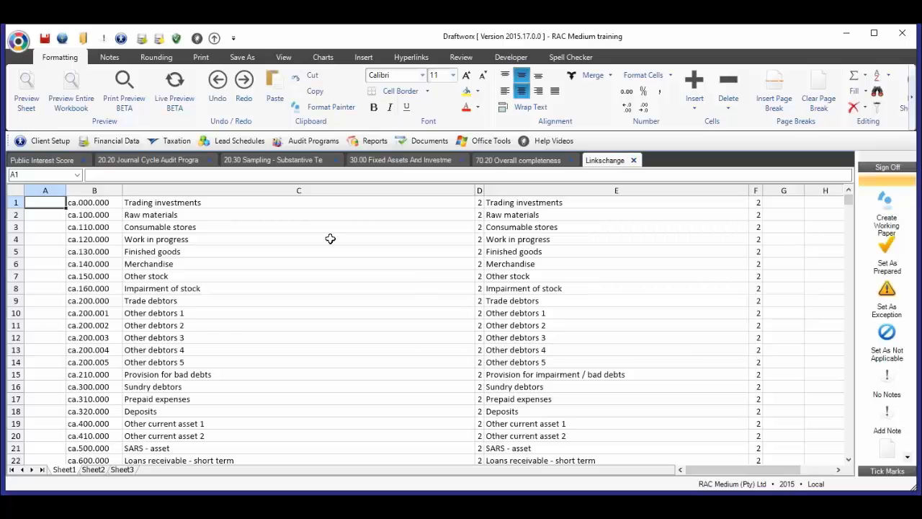
- Save the workbook under Audit Programs with the file name "30.40 Fixed asset register" and agree to save its changes
click(245, 58)
click(205, 73)
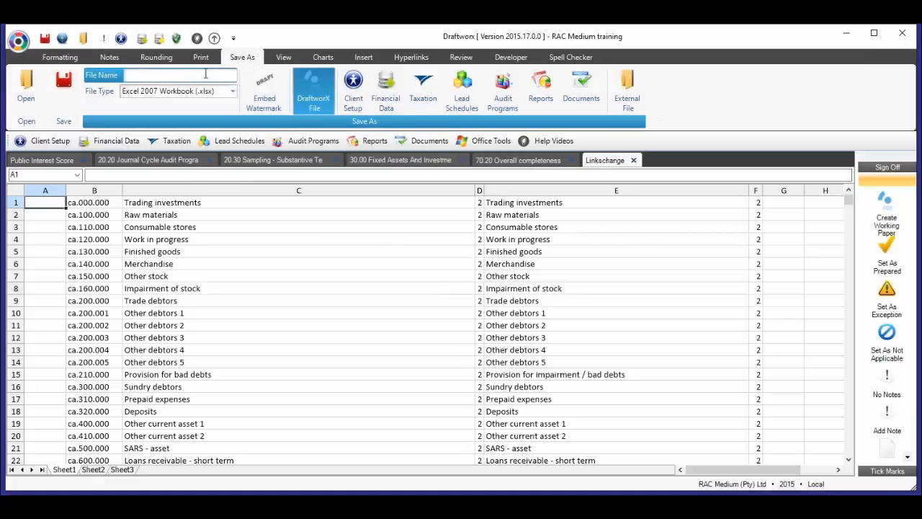
text(30.40 Fixed asset register)
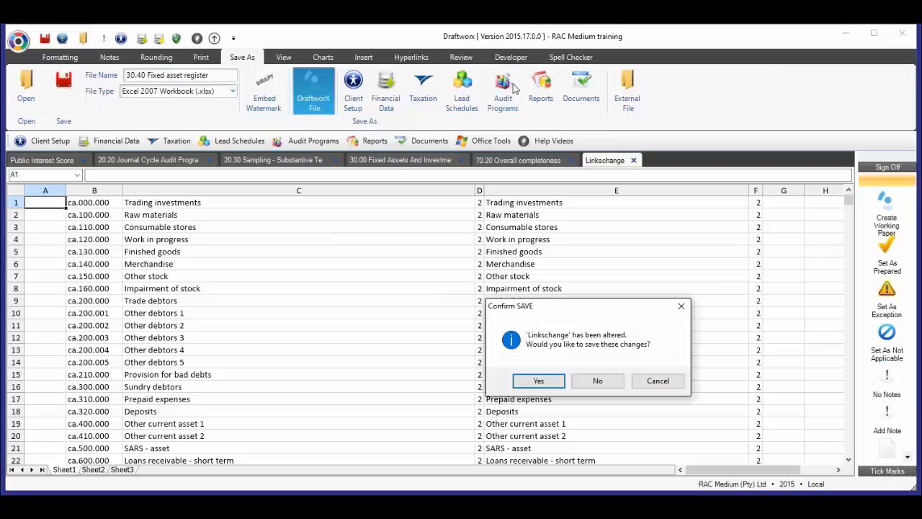
click(539, 384)
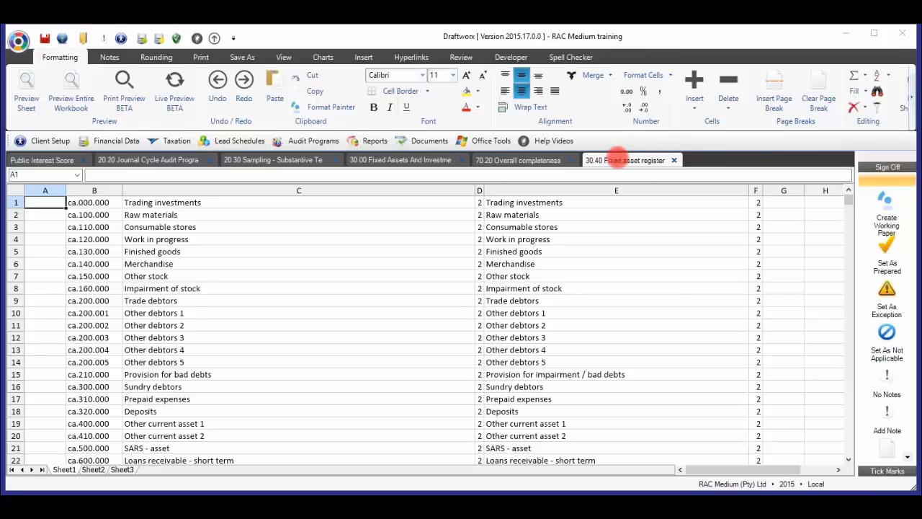
- Look through the list of audit program sections and return to the 30.00 Fixed Assets and Investment Property index
click(339, 141)
mouse_move(365, 353)
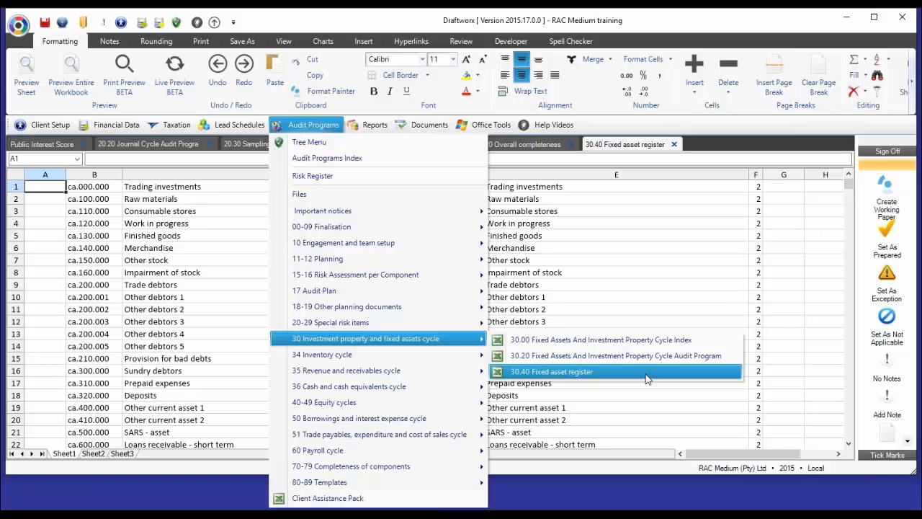
click(321, 129)
click(372, 144)
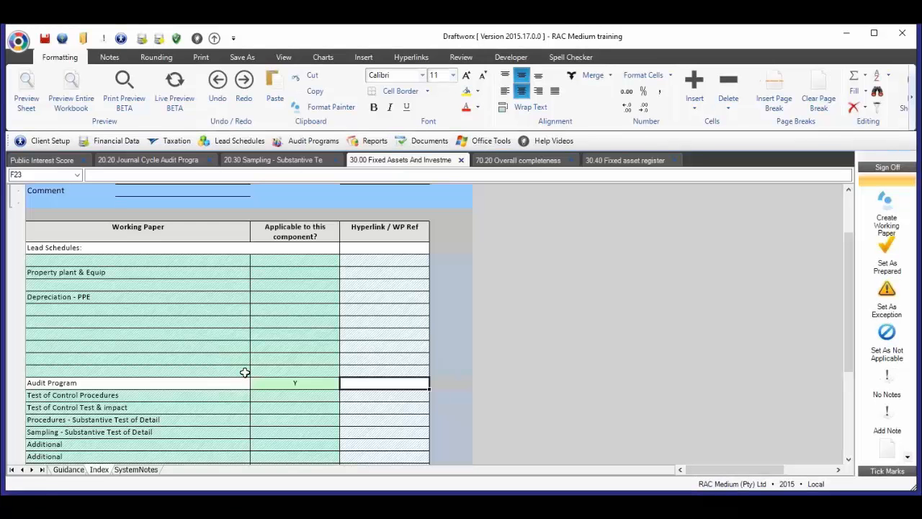
- Replace the "Test of Control Procedures" entry in the index with "Fixed asset register" and set its applicability to Y
click(86, 394)
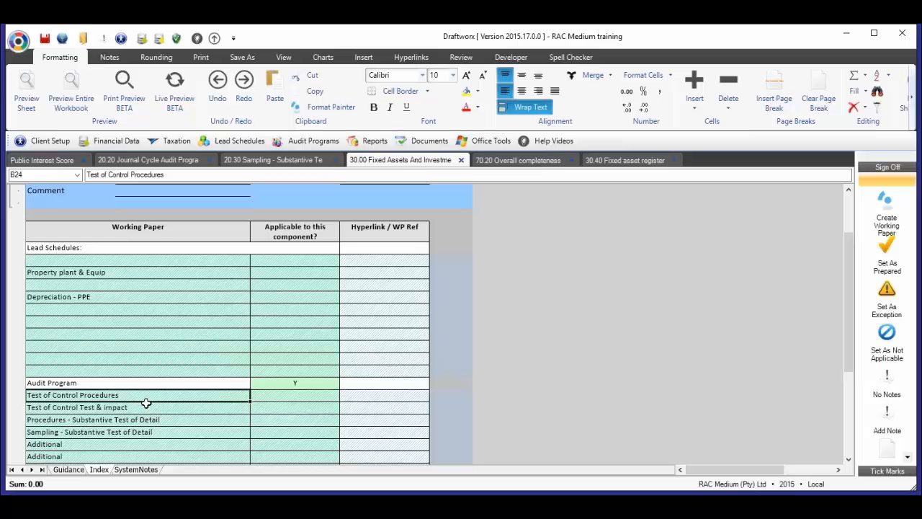
text(Fixed ass)
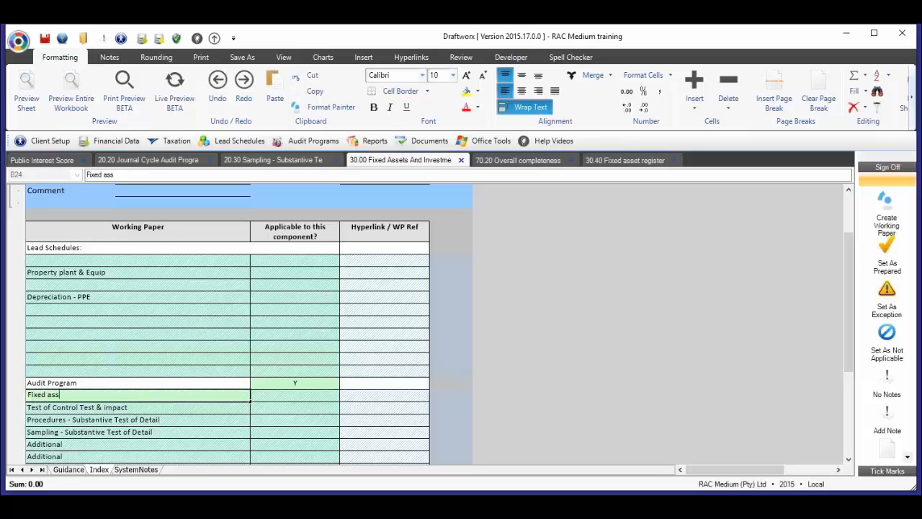
text(et register)
key(Return)
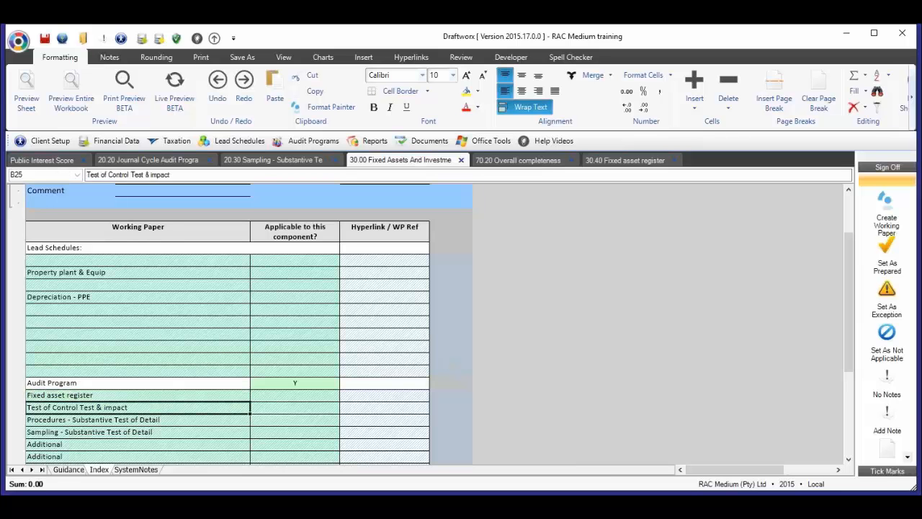
click(296, 395)
text(Y)
key(Return)
click(296, 395)
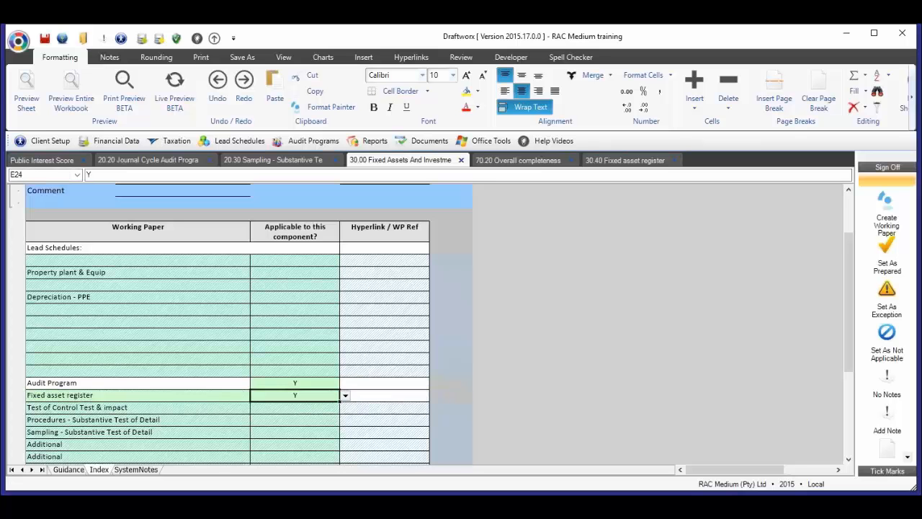
- Insert a hyperlink to the 30.40 Fixed asset register working paper in that row's Hyperlink / WP Ref cell
key(Right)
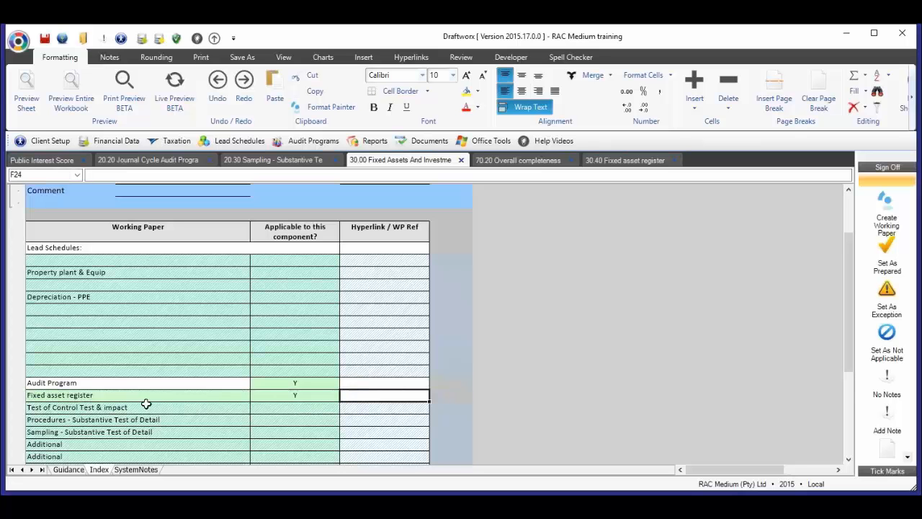
click(410, 57)
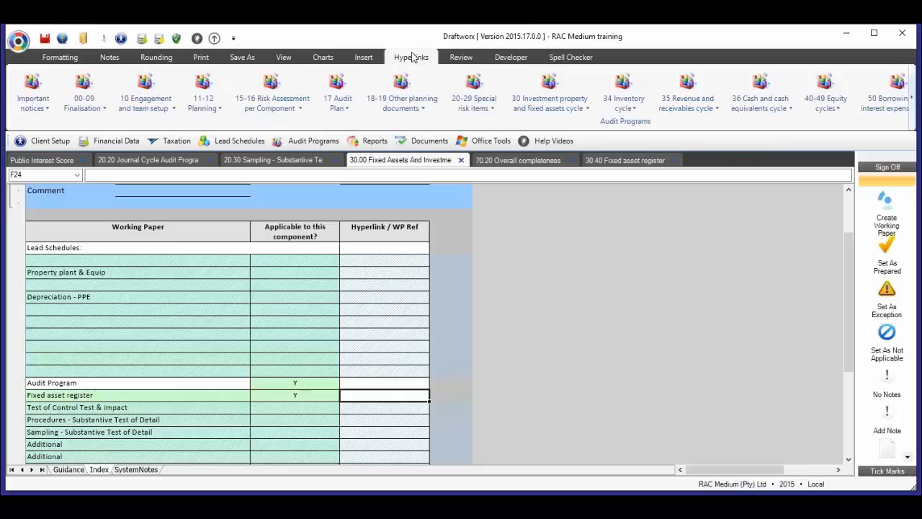
click(589, 110)
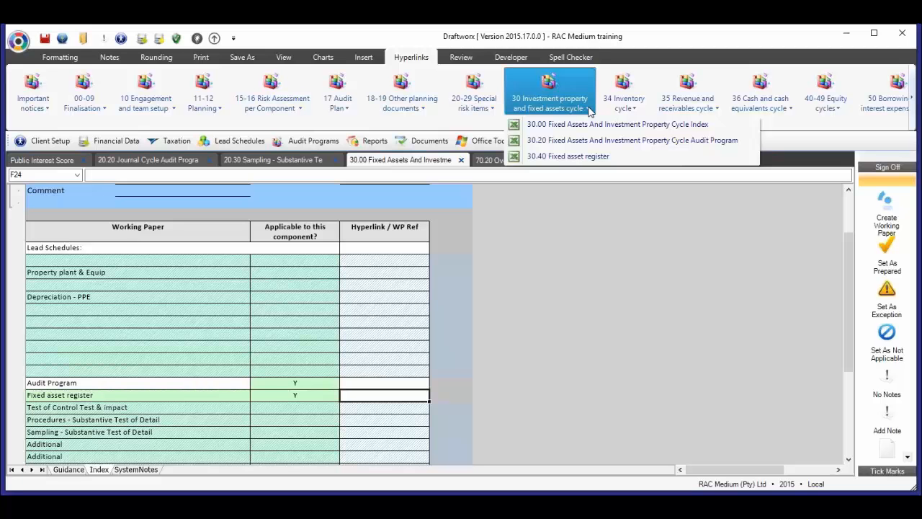
click(616, 163)
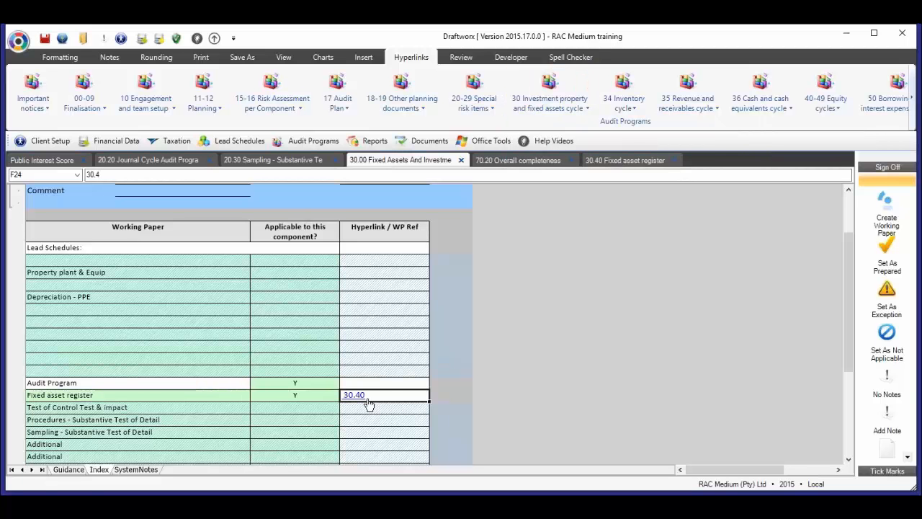
- Follow the 30.40 hyperlink in the Fixed asset register row to test that it opens the working paper
scroll(359, 410, up, 1)
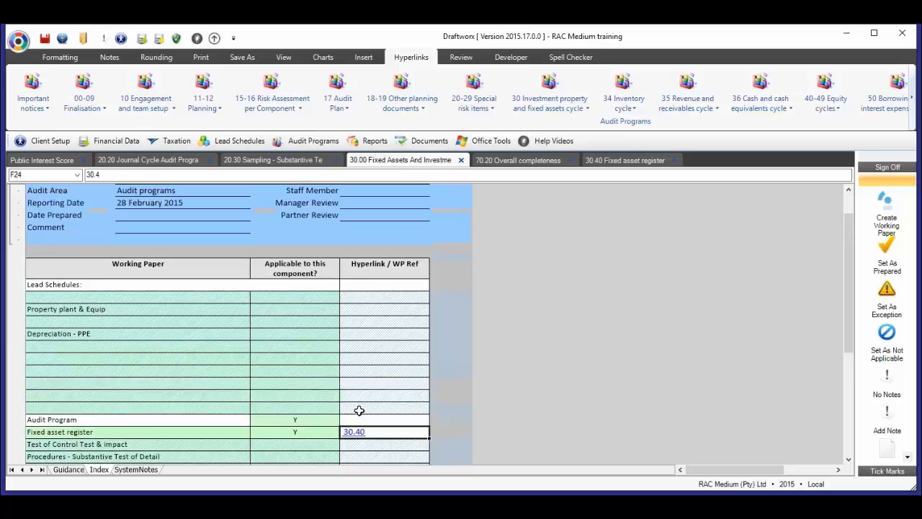
scroll(359, 410, down, 1)
click(373, 335)
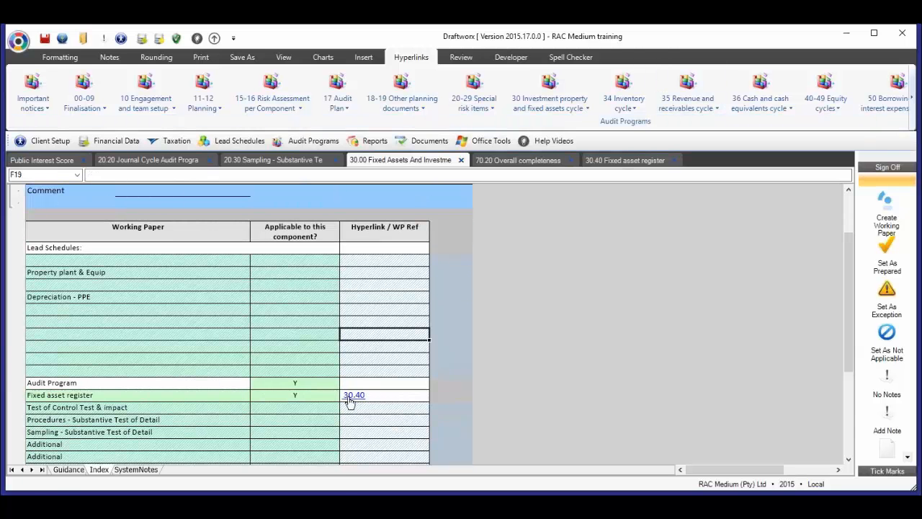
click(348, 397)
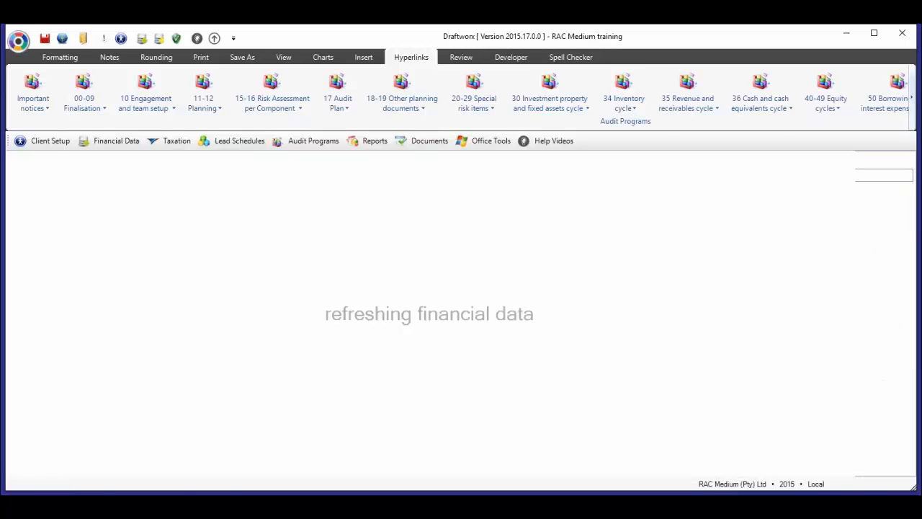